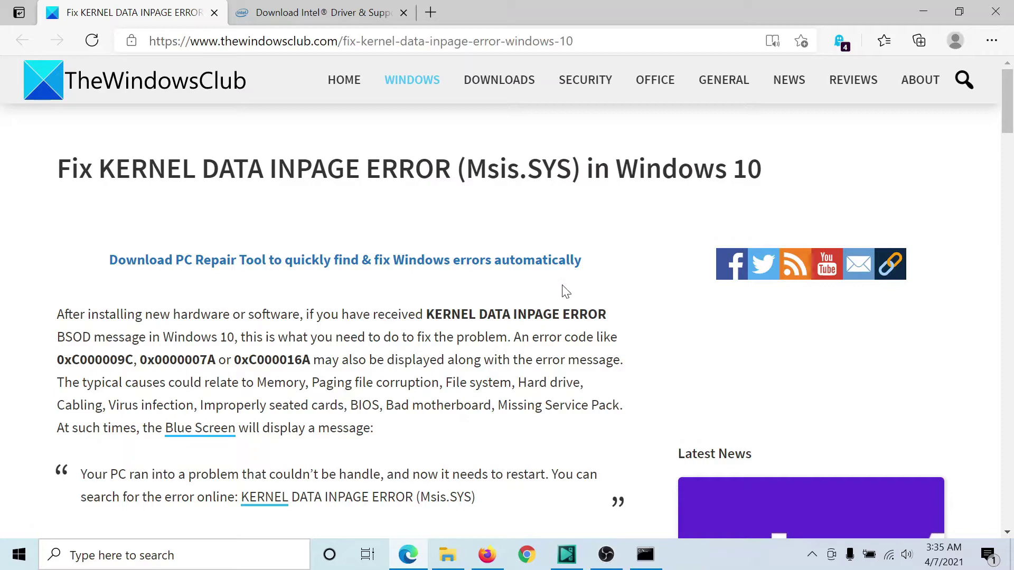
# Scroll the article down to fix 1, Use Windows Memory Diagnostic
pyautogui.scroll(-3, 559, 296)
pyautogui.scroll(-4, 560, 301)
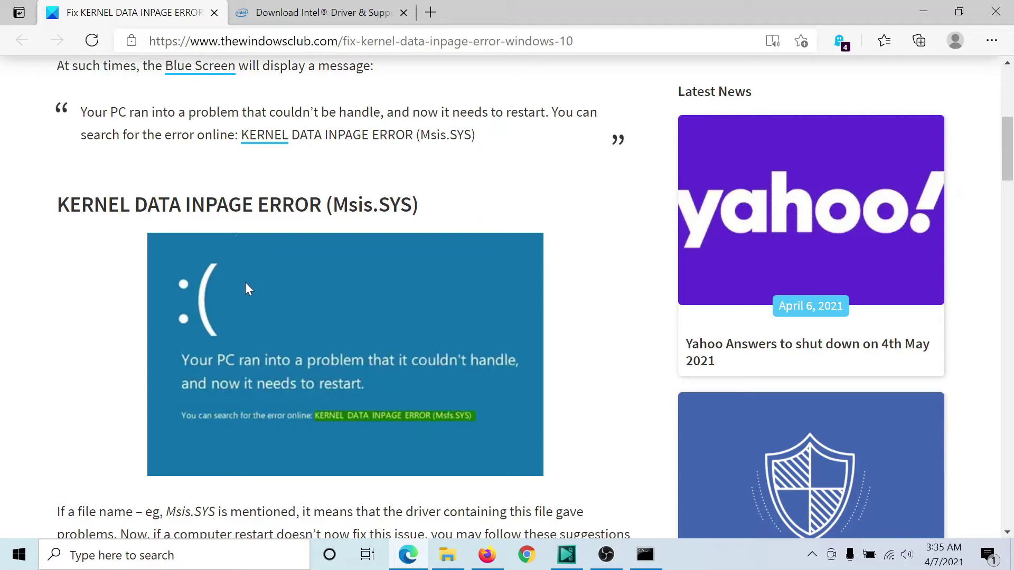
pyautogui.scroll(-3, 266, 330)
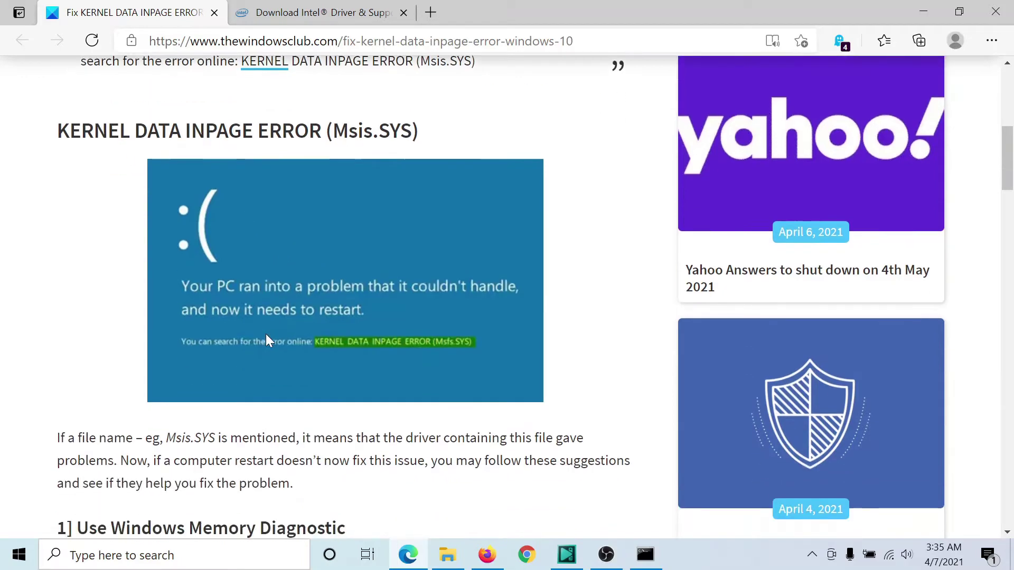
pyautogui.scroll(-3, 315, 262)
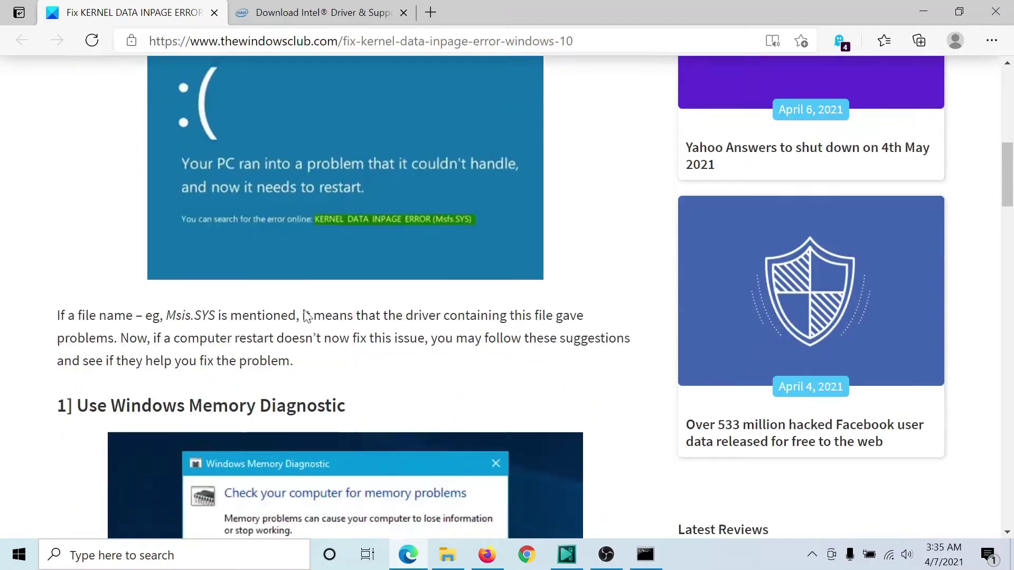
pyautogui.scroll(-1, 314, 228)
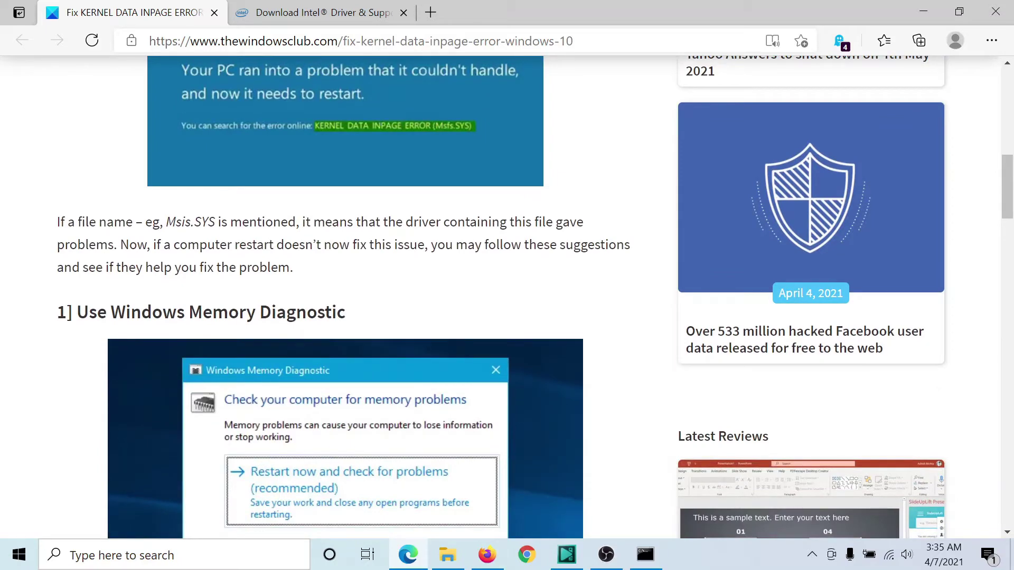
pyautogui.scroll(-3, 303, 309)
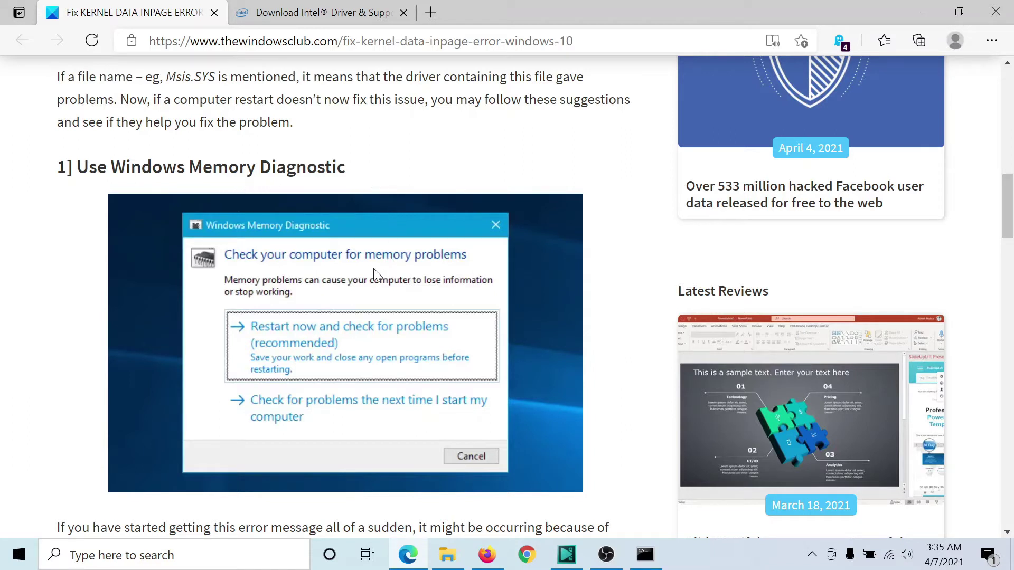
# Run the prefilled mdsched command to launch Windows Memory Diagnostic, then return to the article
pyautogui.press('super+r')
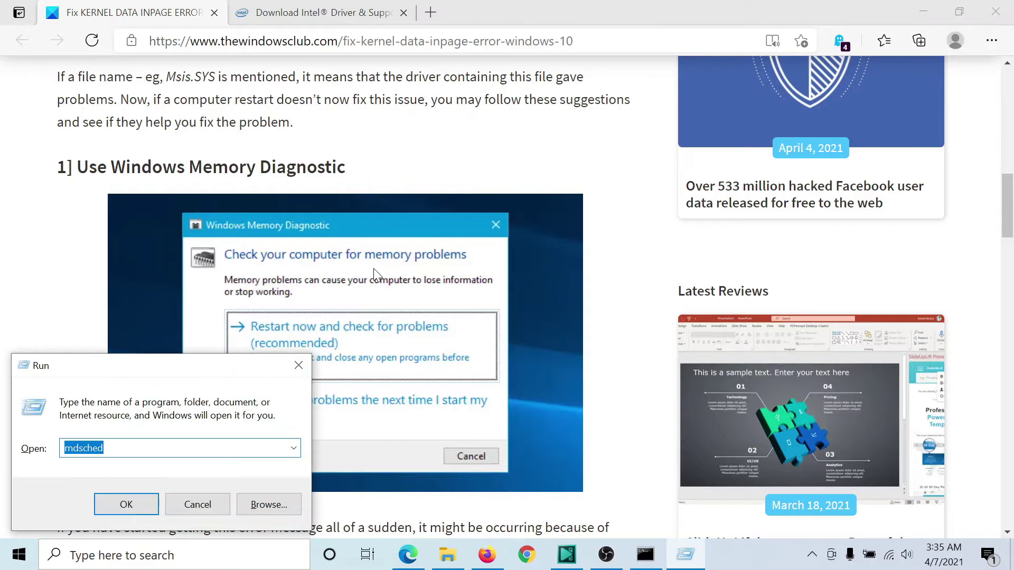
pyautogui.press('End')
pyautogui.press('Return')
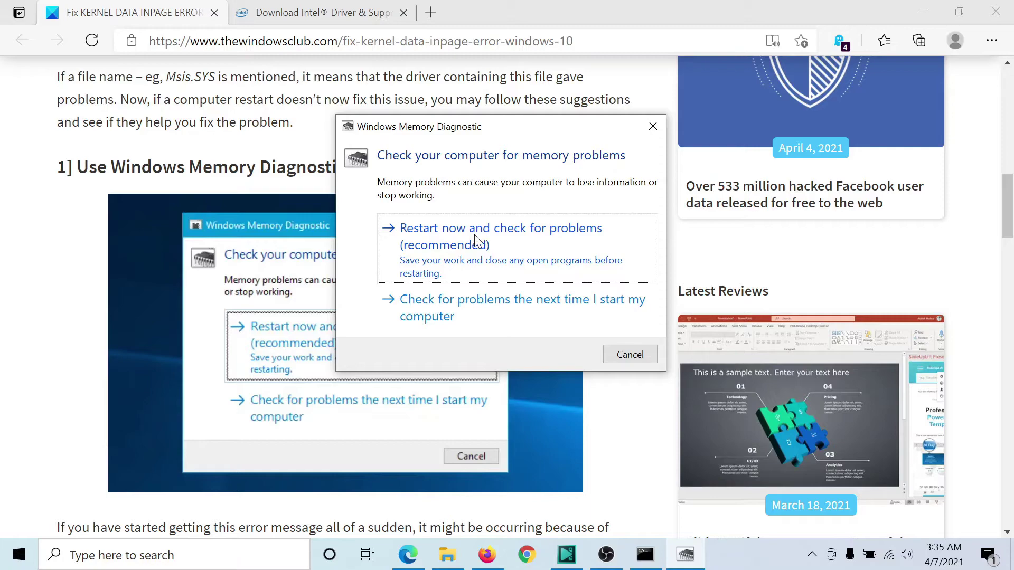
pyautogui.click(74, 270)
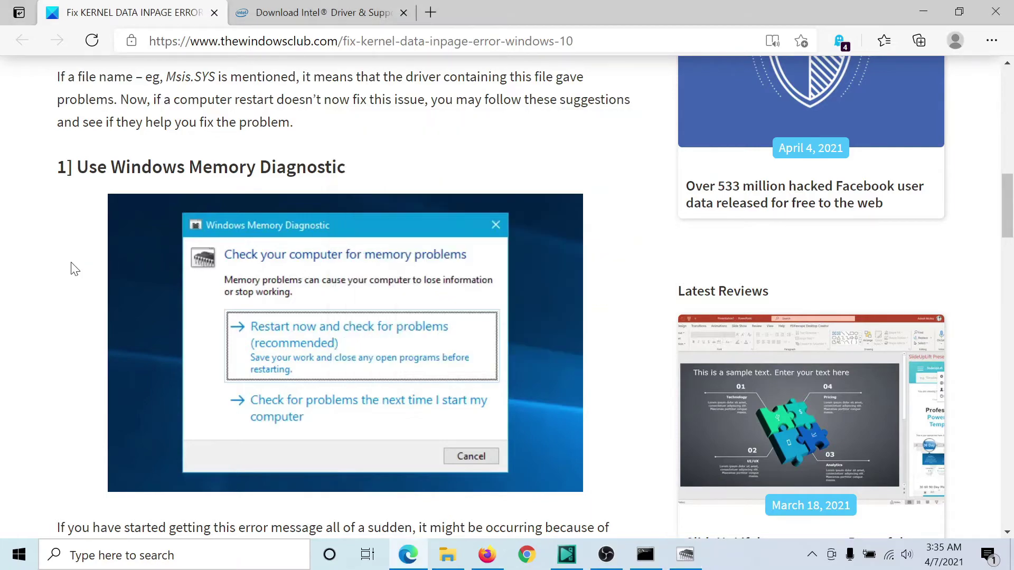
# Copy the chkdsk /f /r command from fix 2 and start a Windows search
pyautogui.scroll(-10, 74, 269)
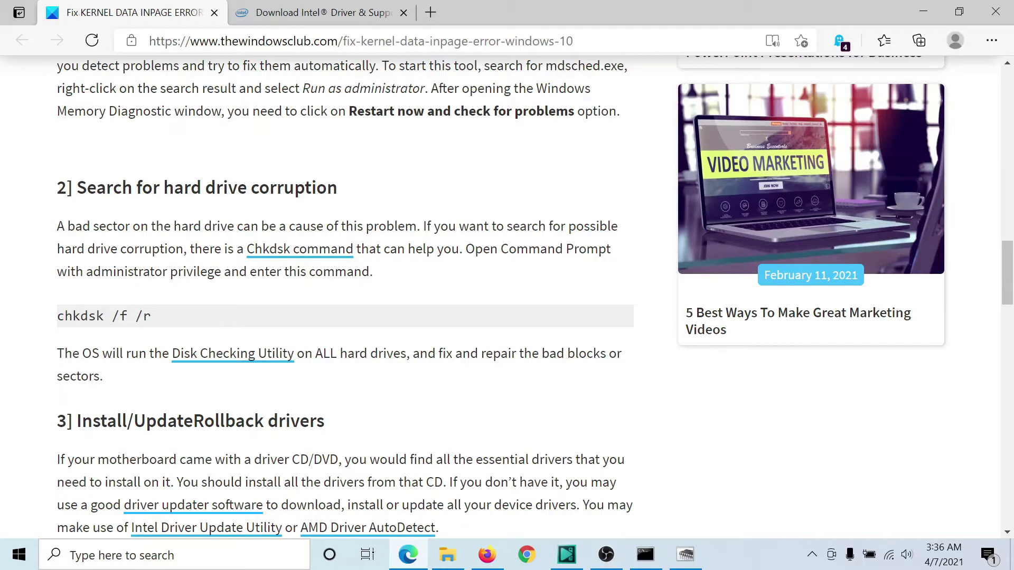
pyautogui.moveTo(185, 320); pyautogui.dragTo(57, 316)
pyautogui.press('super+c')
pyautogui.rightClick(74, 317)
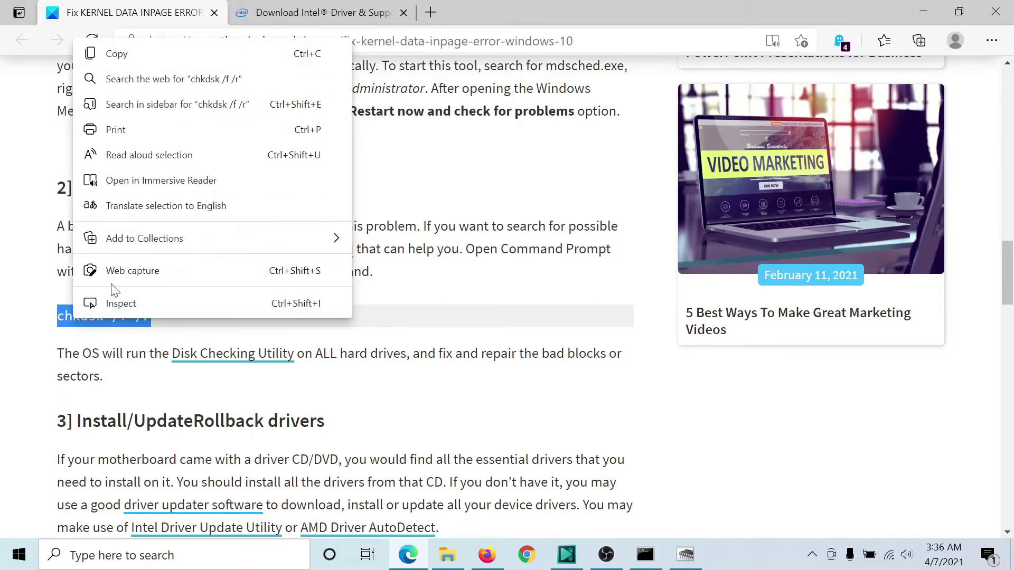
pyautogui.click(116, 53)
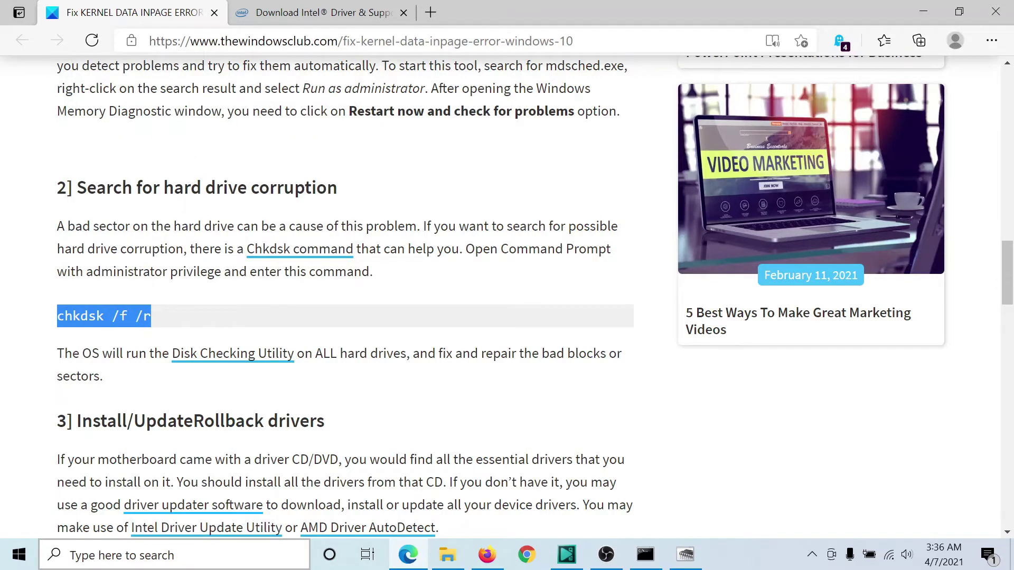
pyautogui.click(198, 564)
# Search 'comm' and run the pasted chkdsk /f /r in an administrator Command Prompt
pyautogui.write('comm')
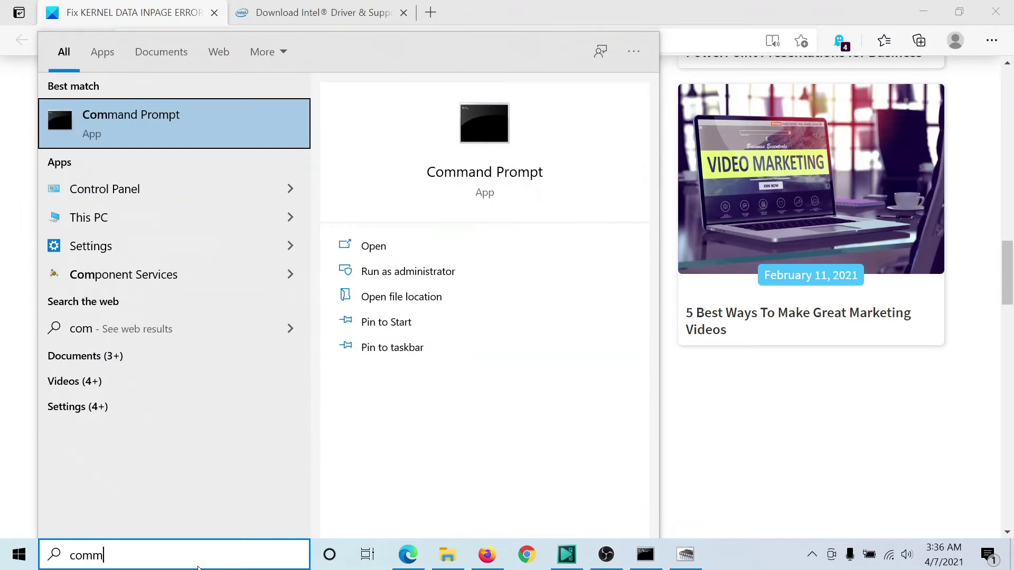
pyautogui.click(416, 276)
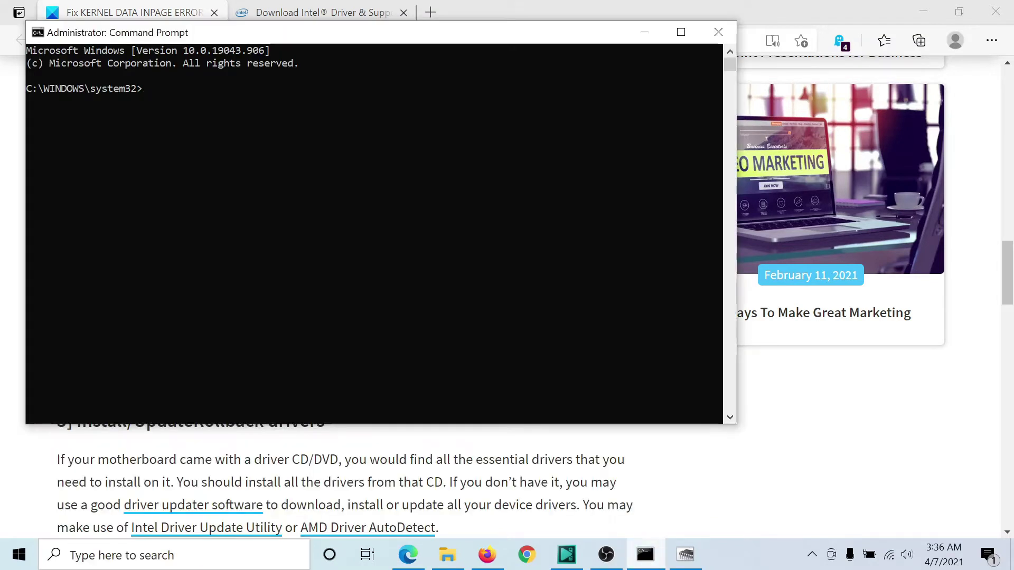
pyautogui.rightClick(188, 96)
pyautogui.press('Return')
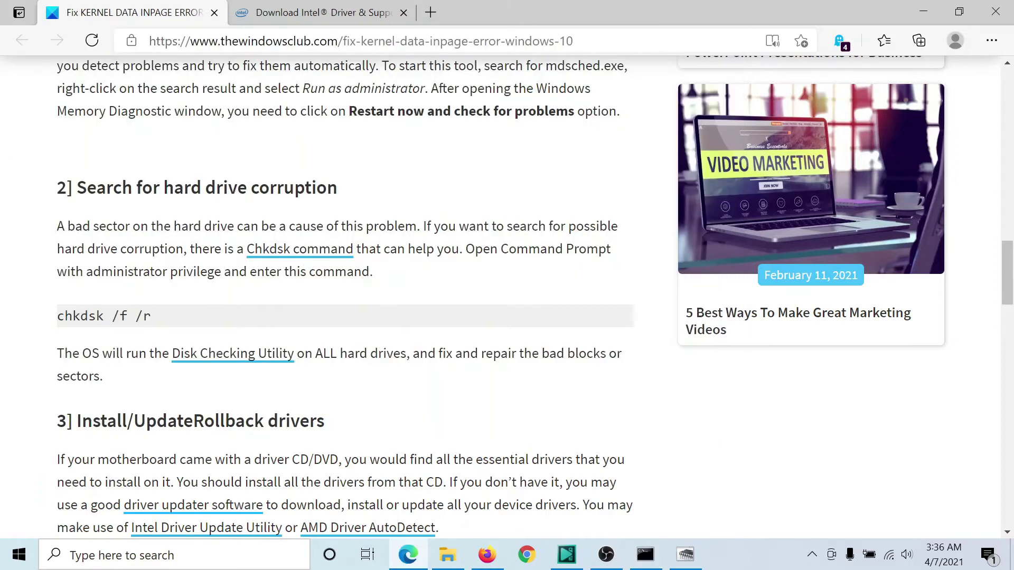
# Check the Available Downloads on Intel's Driver & Support Assistant page, then return to fix 3
pyautogui.scroll(-4, 343, 296)
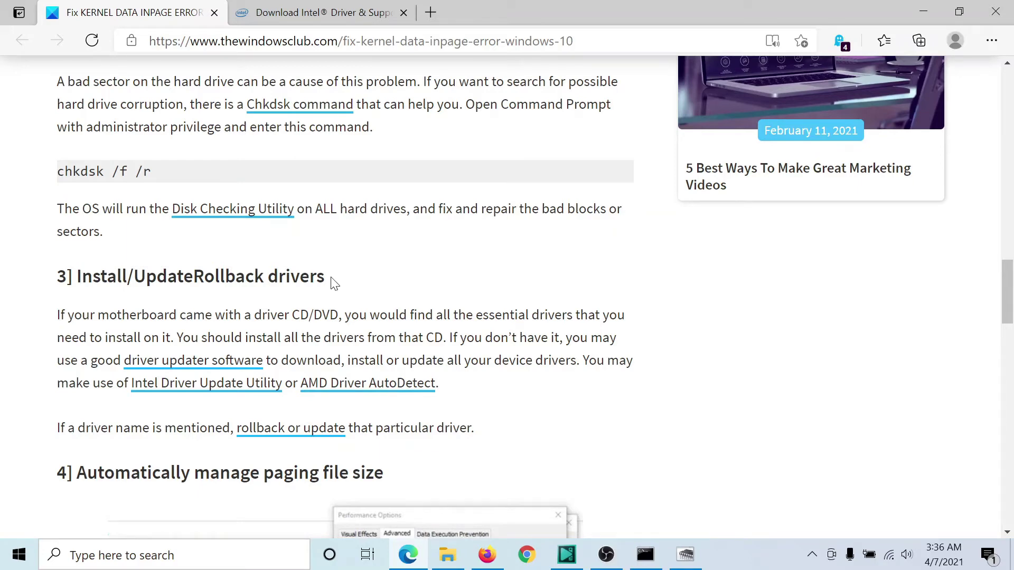
pyautogui.click(324, 10)
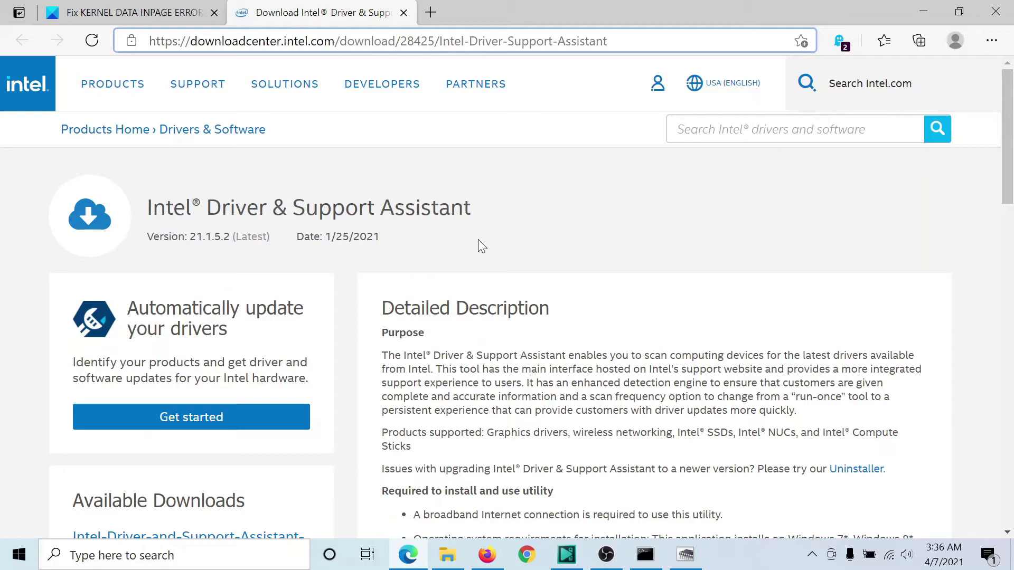
pyautogui.scroll(-5, 467, 250)
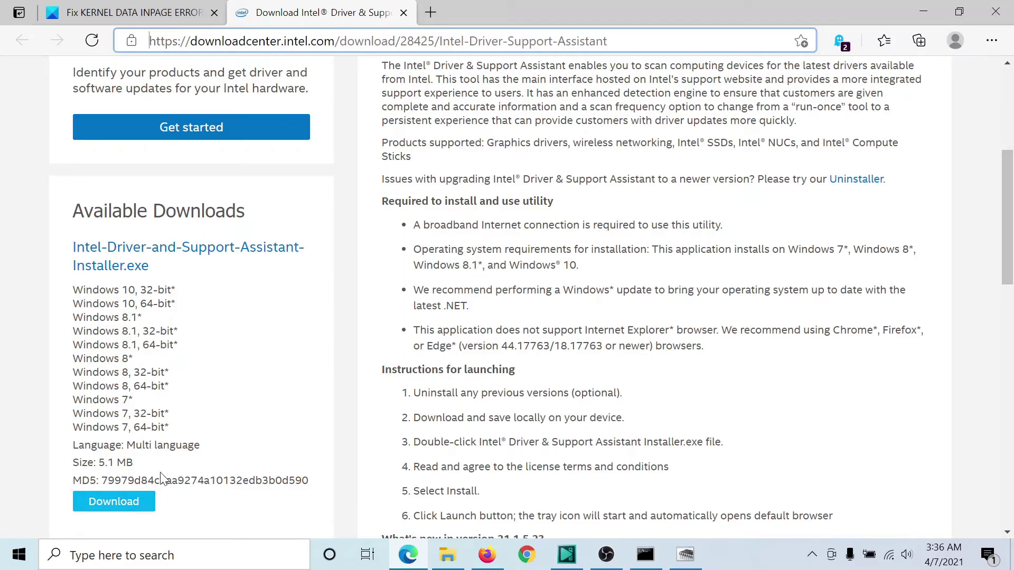
pyautogui.click(145, 8)
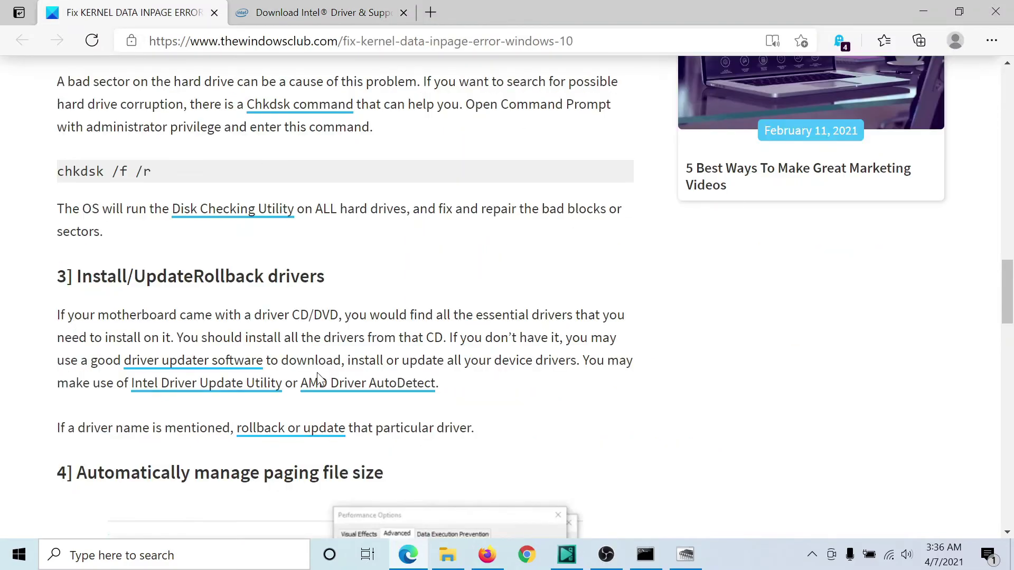
# Scroll the article to the top and launch msconfig from the Run box
pyautogui.scroll(10, 317, 373)
pyautogui.scroll(10, 317, 372)
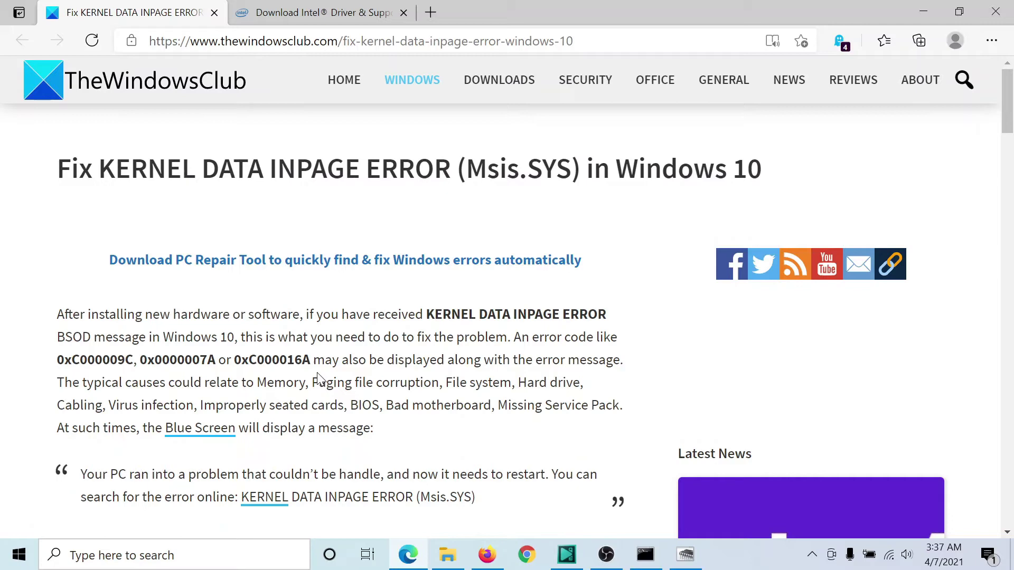
pyautogui.press('super+r')
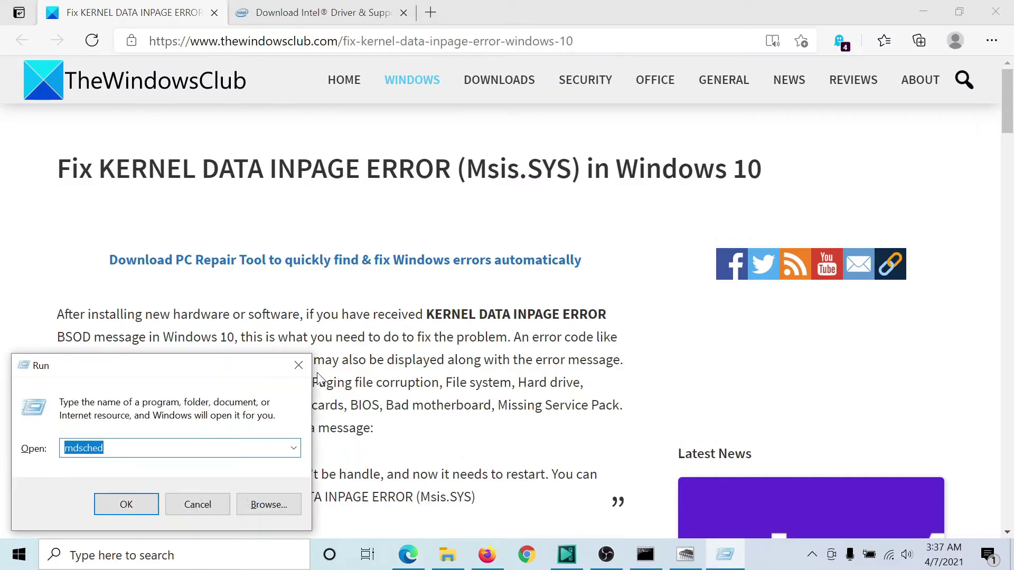
pyautogui.write('msc')
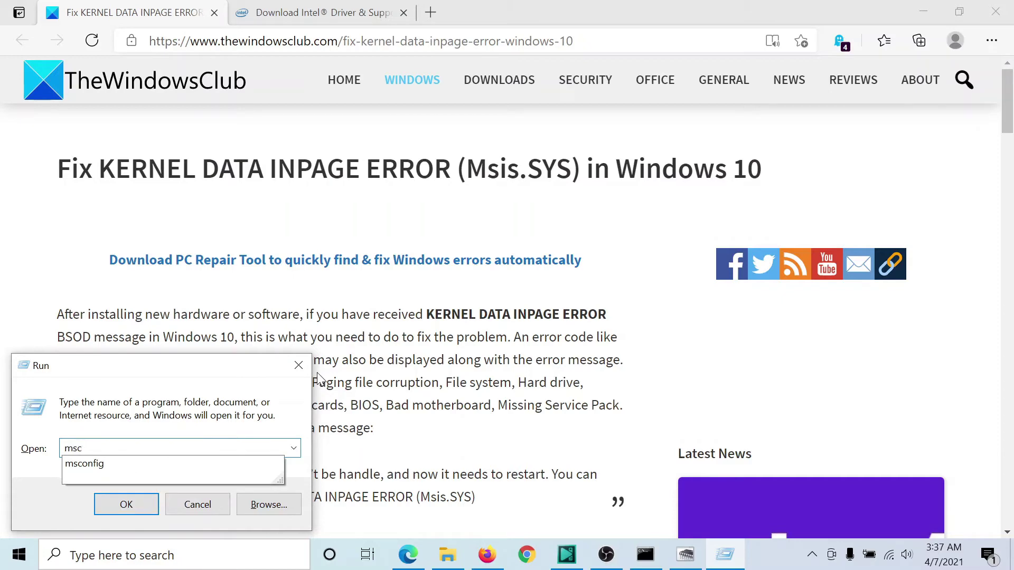
pyautogui.press('Down')
pyautogui.press('Return')
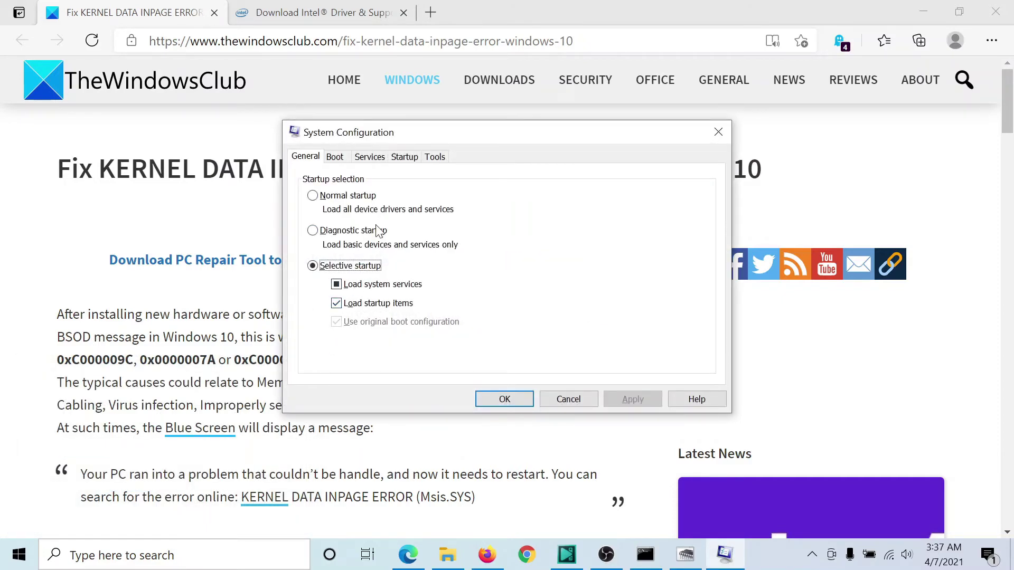
# Hide all Microsoft services, disable the rest, confirm with OK, and decline the restart
pyautogui.click(370, 157)
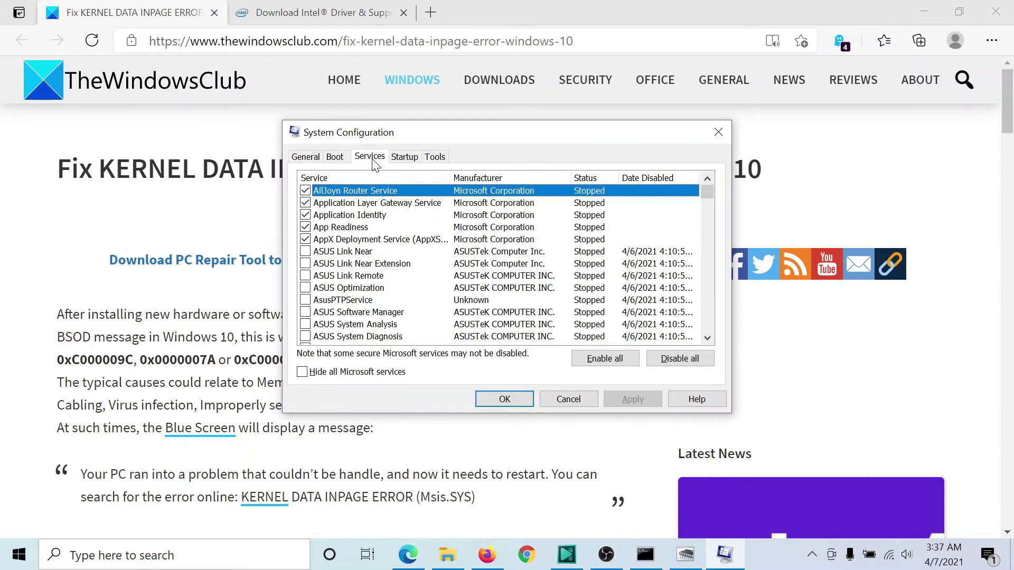
pyautogui.click(302, 373)
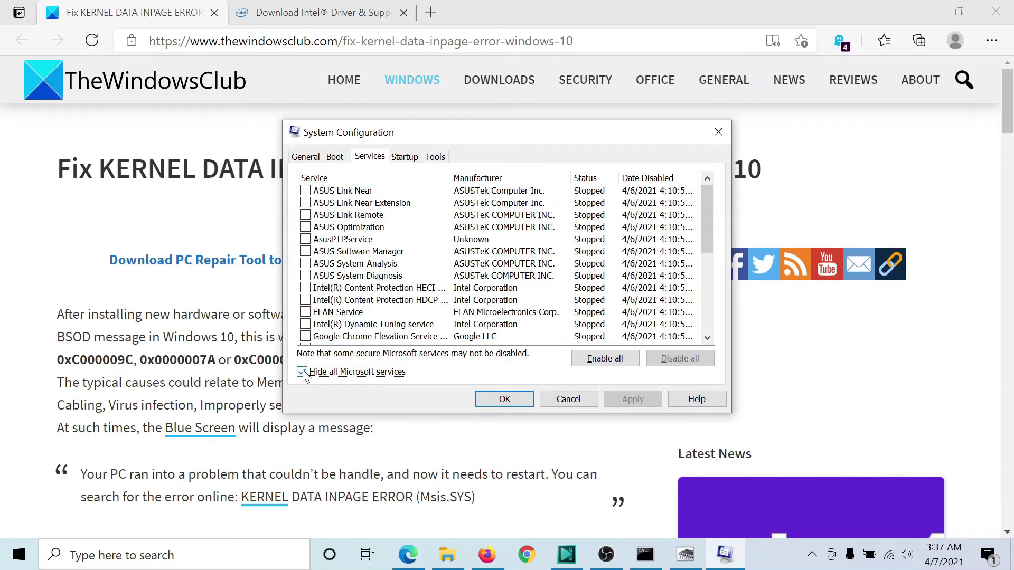
pyautogui.click(305, 252)
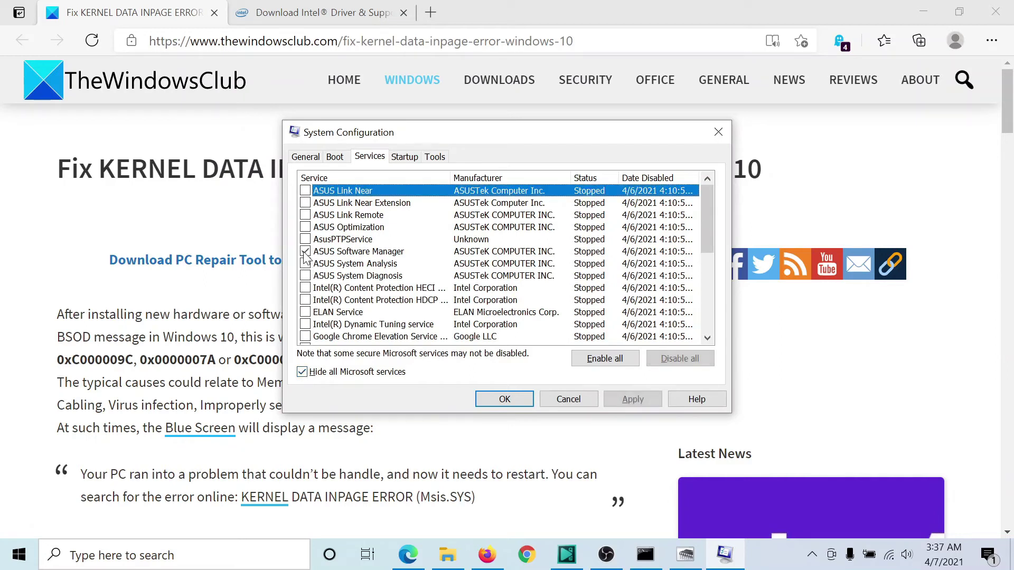
pyautogui.click(305, 239)
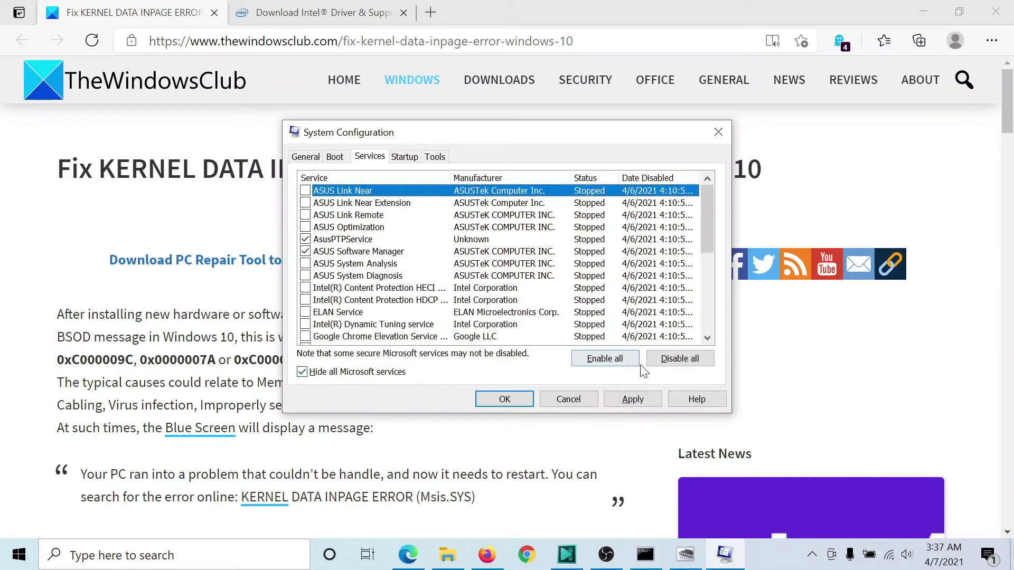
pyautogui.click(679, 361)
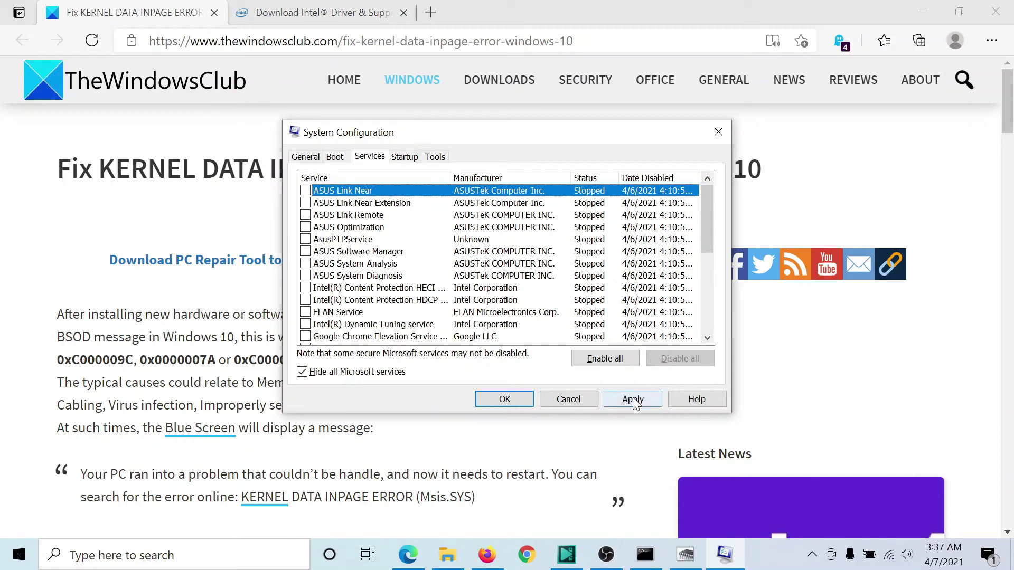
pyautogui.click(503, 399)
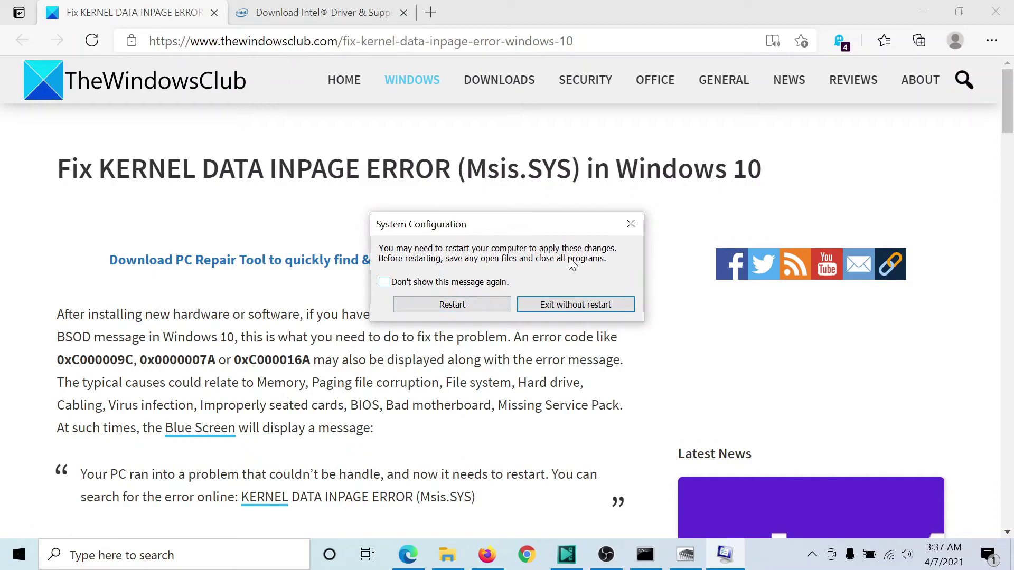
pyautogui.click(631, 226)
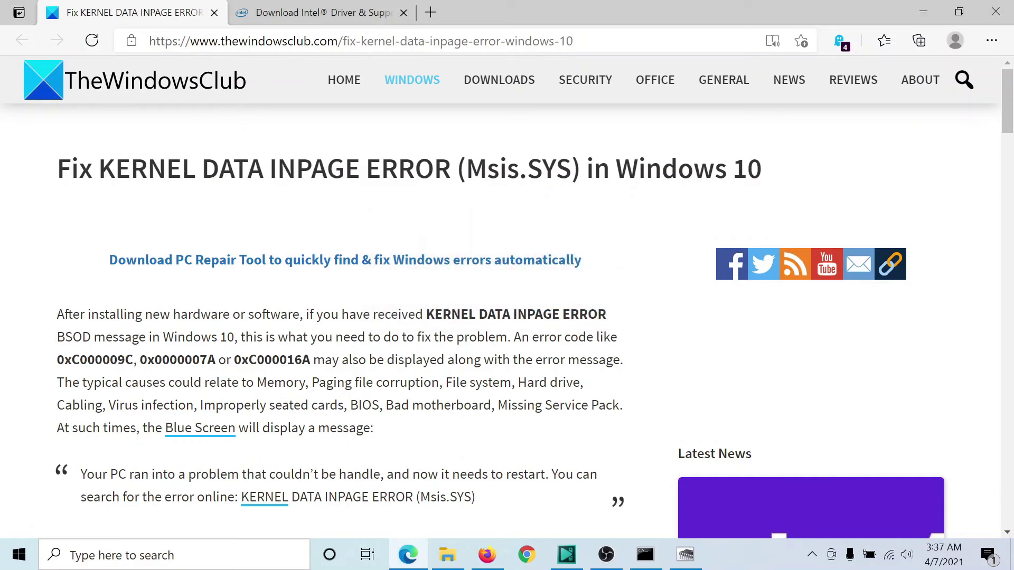